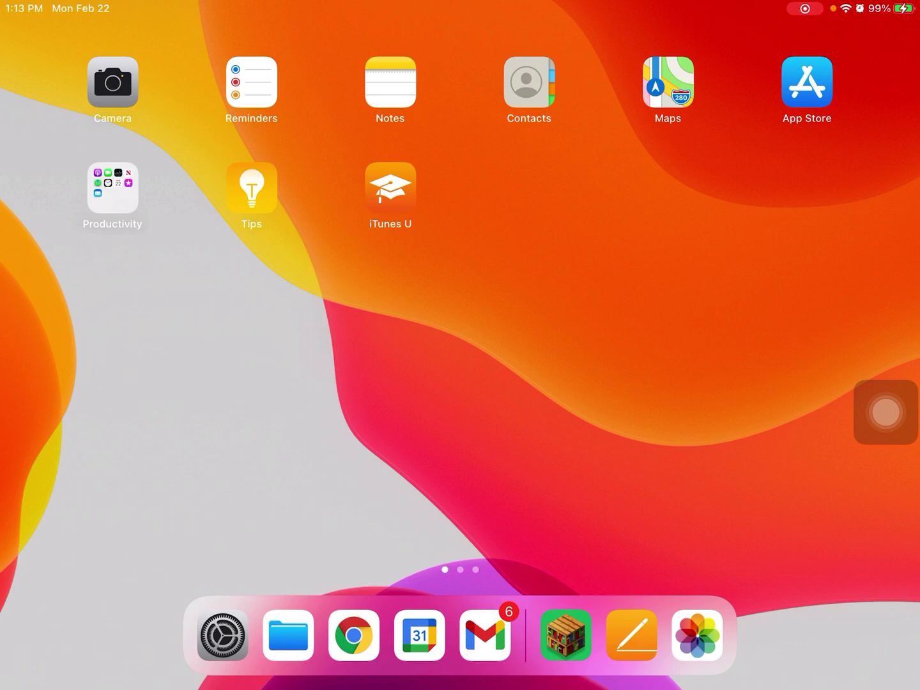
Create a new document from the Basic Blank Landscape template, named Blank Landscape 4
click(631, 635)
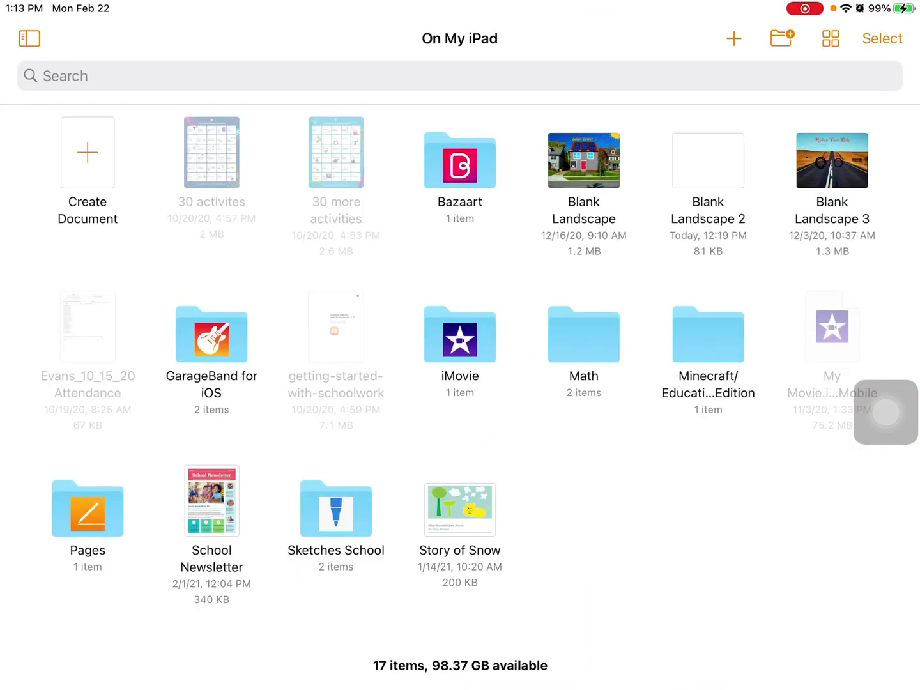
click(87, 152)
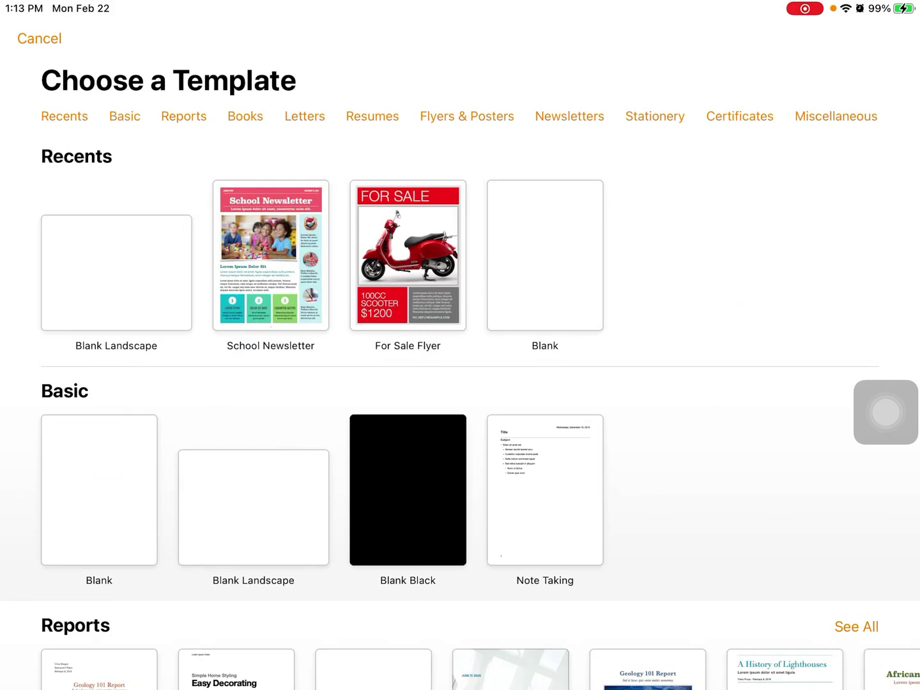
mouse_move(886, 412)
mouse_down()
mouse_move(71, 395)
mouse_move(312, 655)
mouse_up()
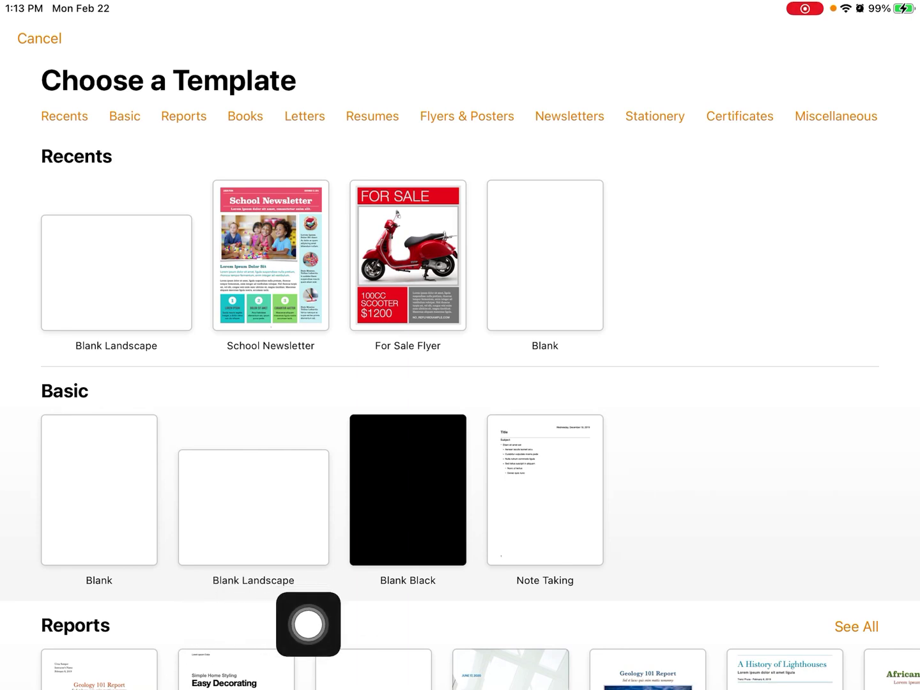
click(253, 507)
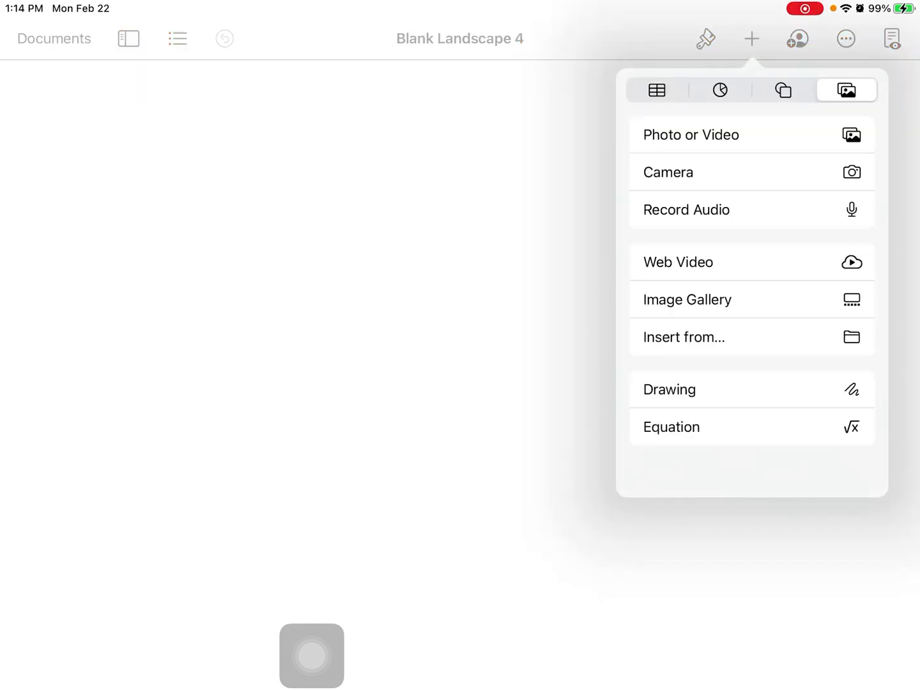
Insert the black-mouse-on-blue-mousepad photo and enlarge it to fill the page
click(691, 134)
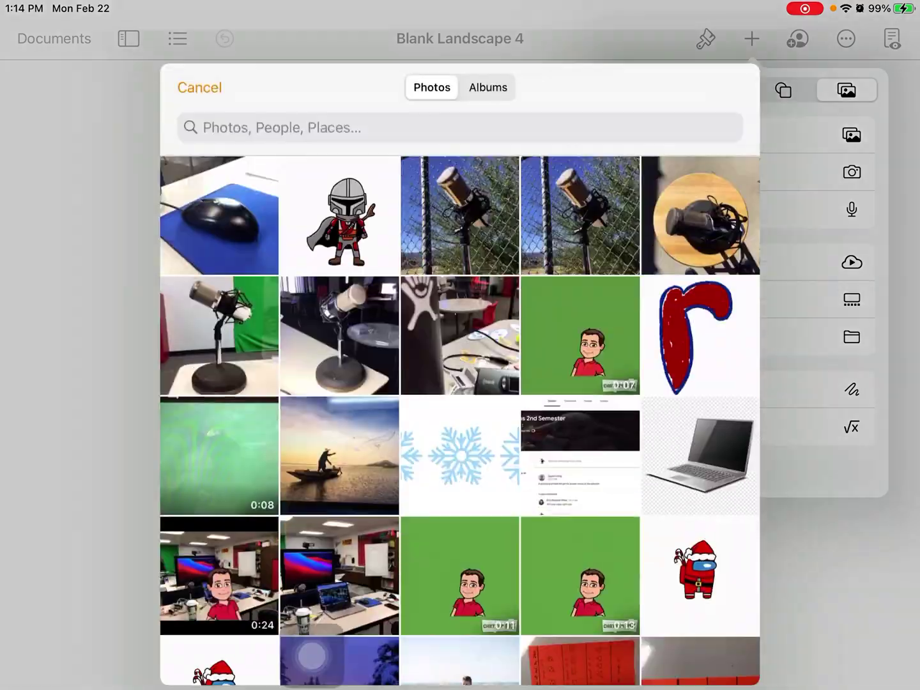
click(219, 186)
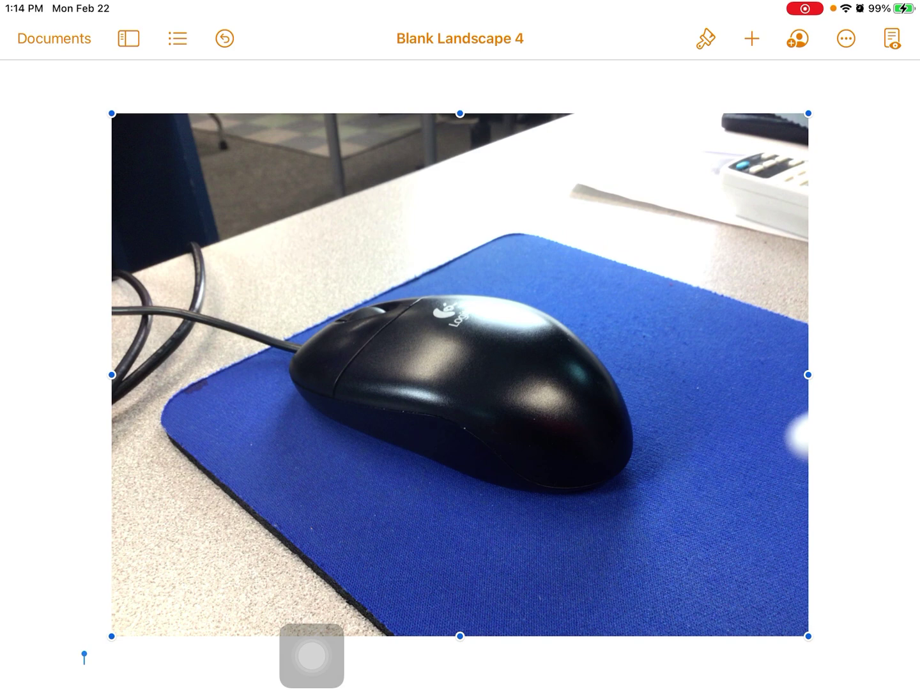
drag(808, 635, 858, 673)
drag(111, 113, 61, 76)
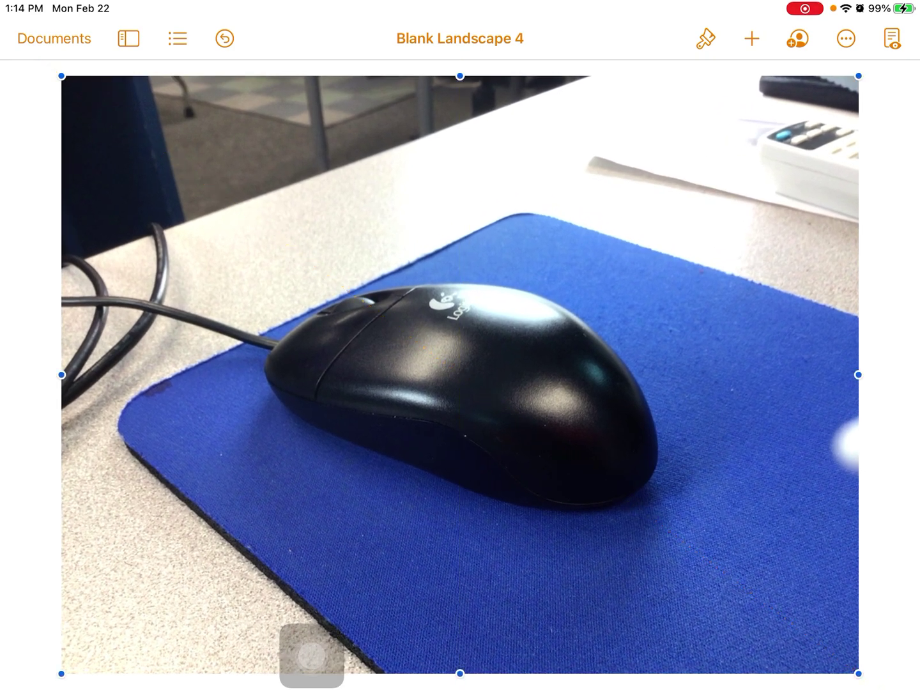
key(Escape)
Insert the green-screen Bitmoji in a red shirt from the photo library
click(752, 38)
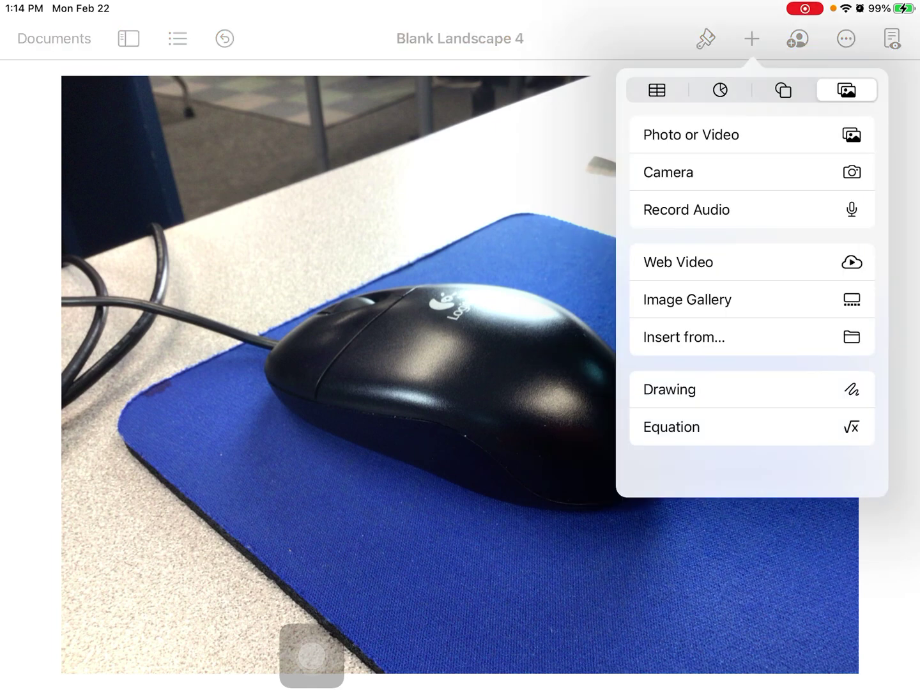
click(690, 134)
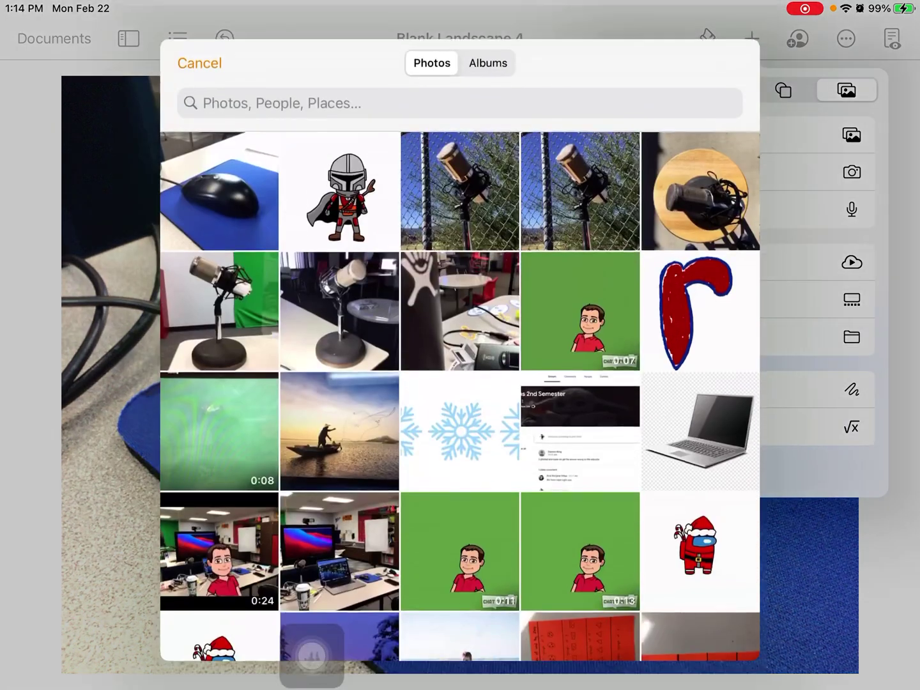
scroll(460, 384, down, 20)
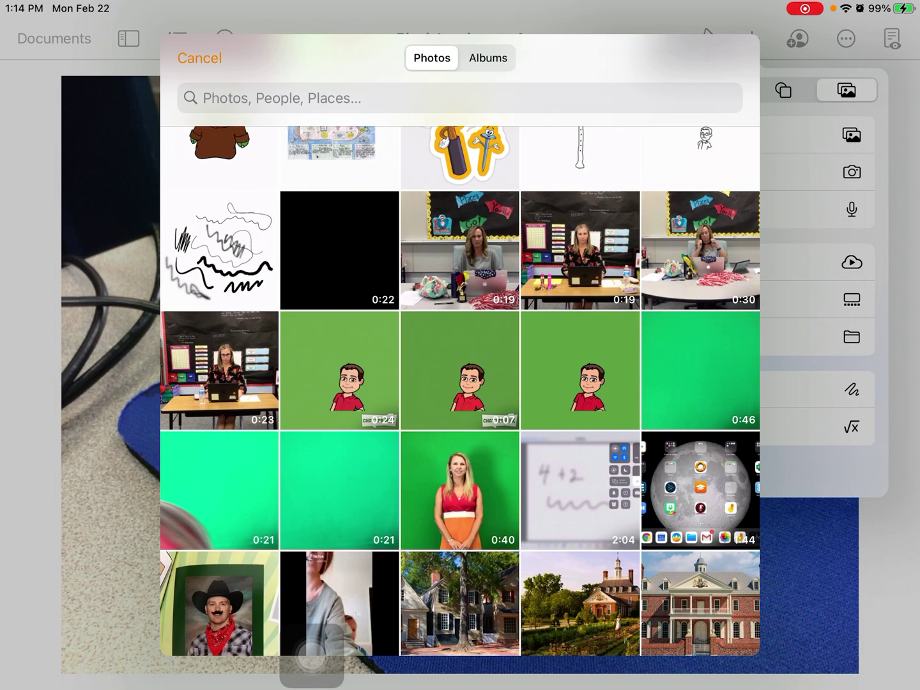
click(579, 371)
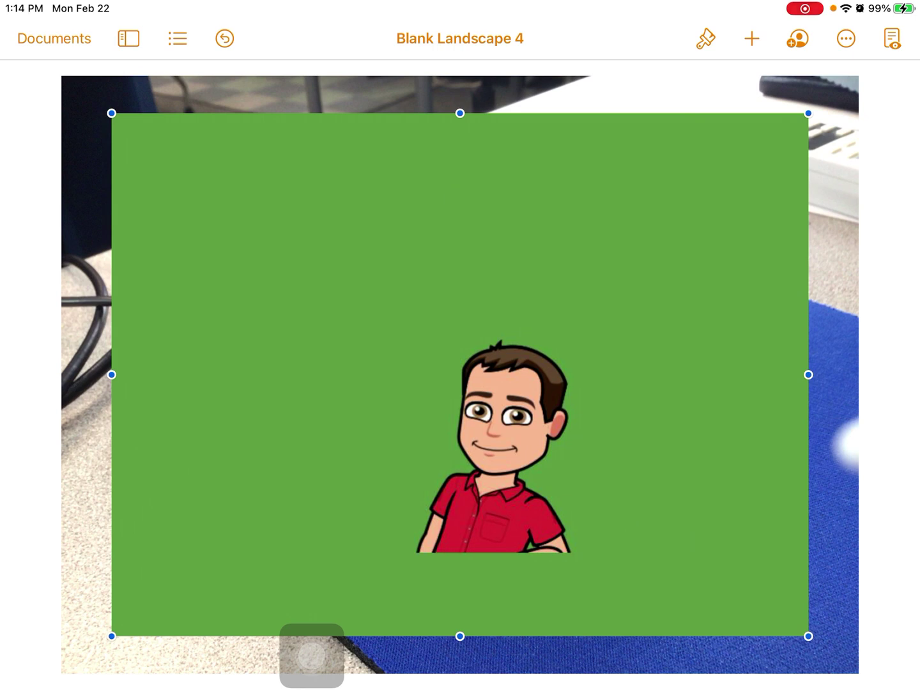
Turn on Instant Alpha from the Bitmoji's Image format options
click(705, 38)
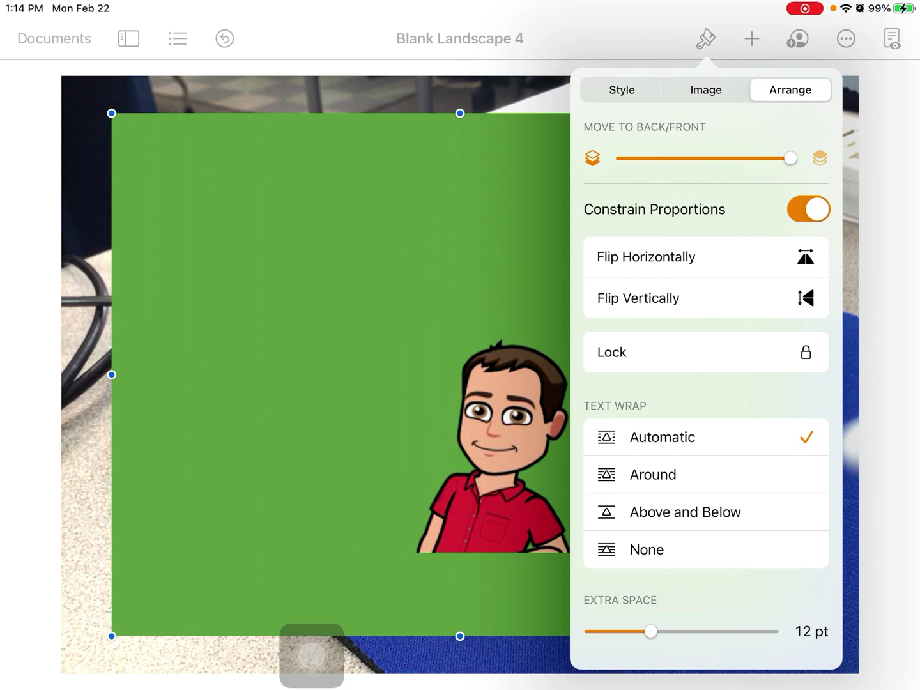
click(705, 89)
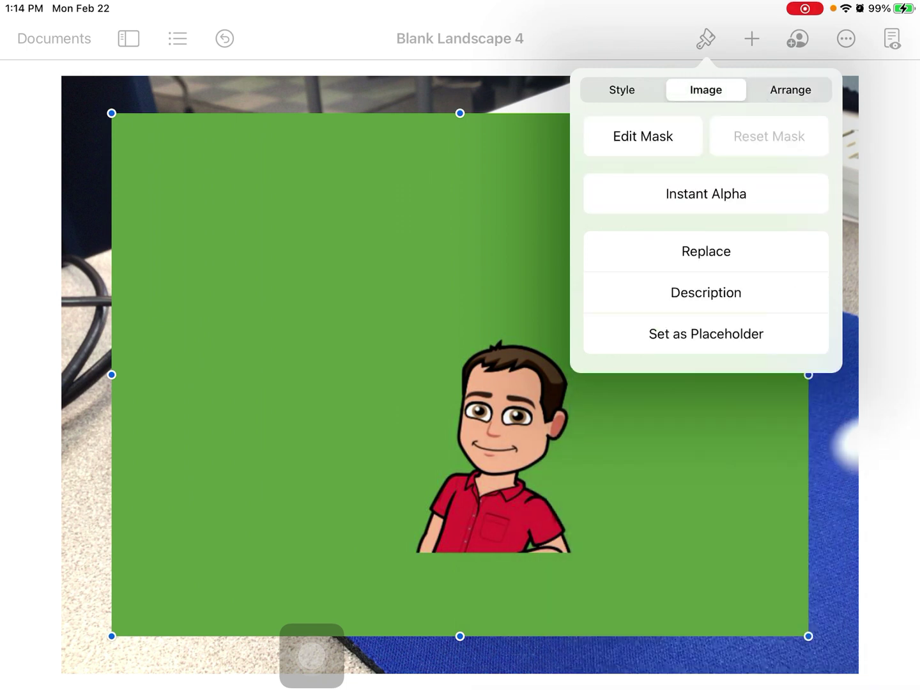
click(704, 192)
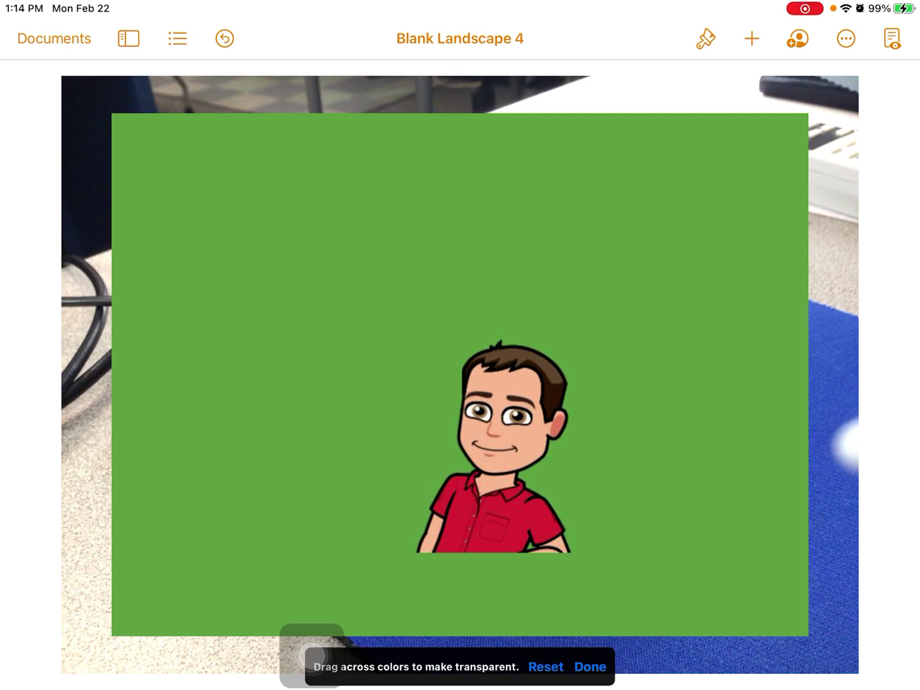
Drag across the Bitmoji's green backdrop with Instant Alpha until it turns transparent
drag(252, 252, 252, 252)
drag(252, 252, 251, 252)
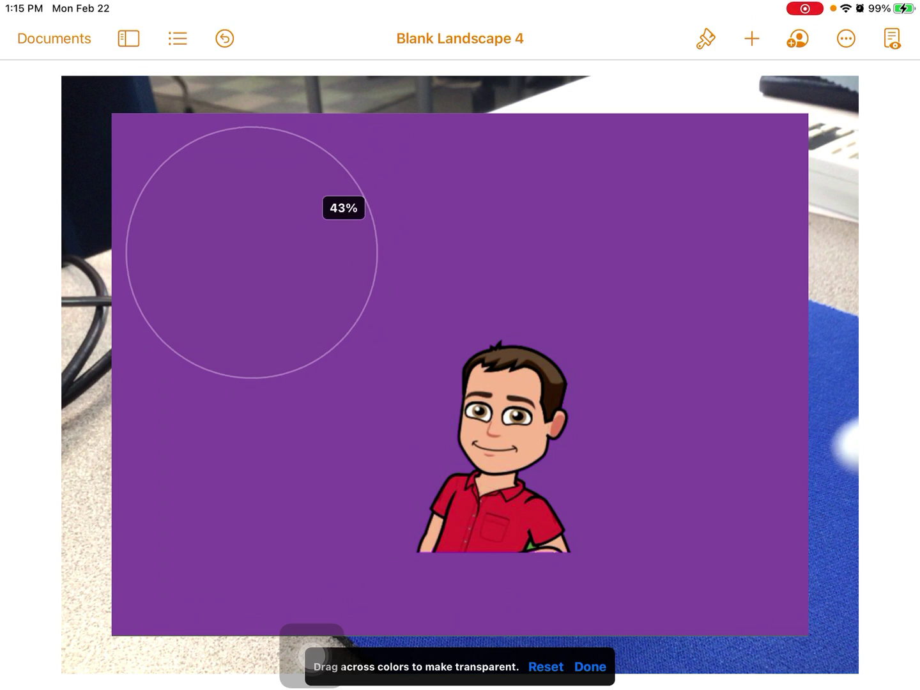
mouse_move(341, 208)
mouse_down()
mouse_move(307, 208)
mouse_move(345, 221)
mouse_move(304, 211)
mouse_move(327, 216)
mouse_up()
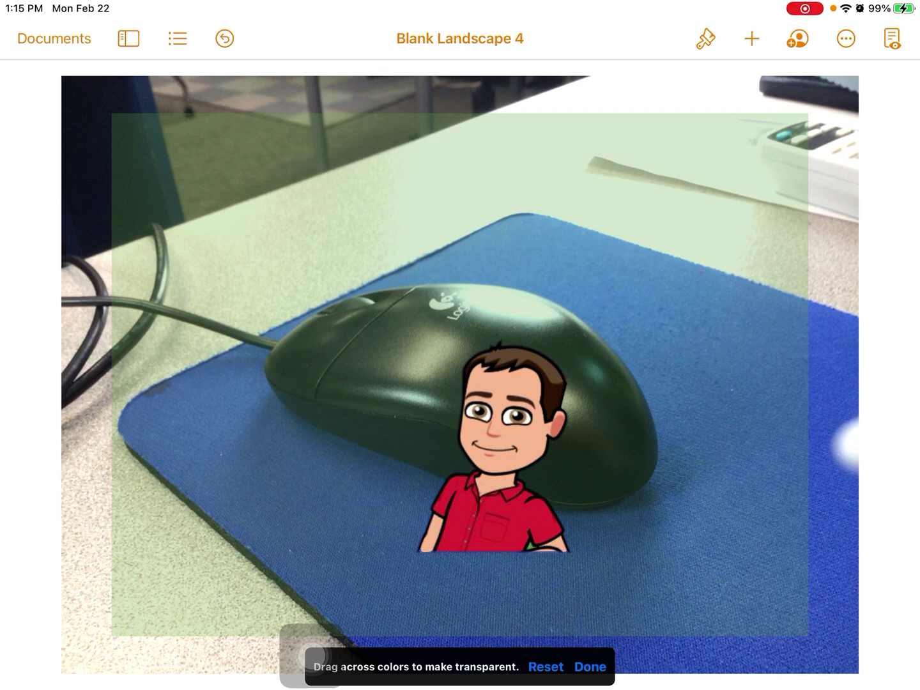
Shrink the Bitmoji and place it atop the mouse so it peeks out from behind
click(589, 666)
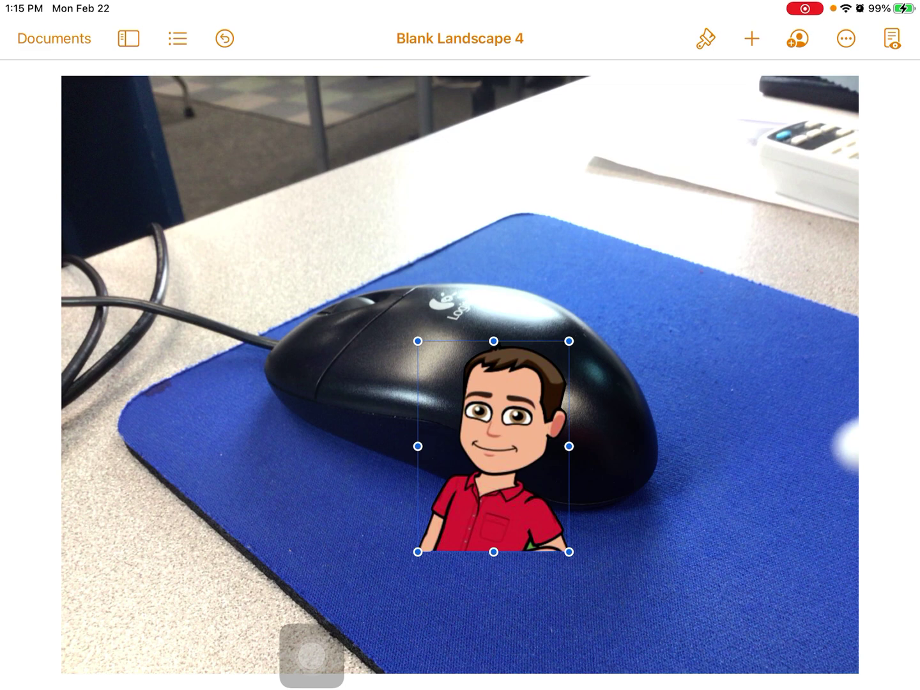
mouse_move(569, 552)
mouse_down()
mouse_move(626, 632)
mouse_move(524, 489)
mouse_up()
mouse_move(470, 415)
mouse_down()
mouse_move(605, 344)
mouse_move(560, 227)
mouse_move(460, 215)
mouse_up()
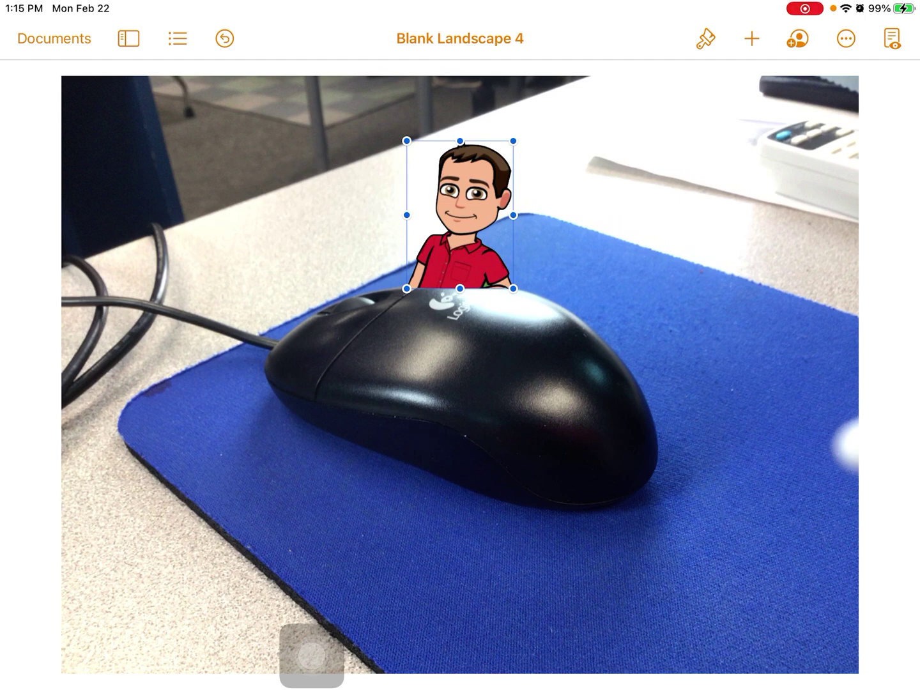
click(460, 382)
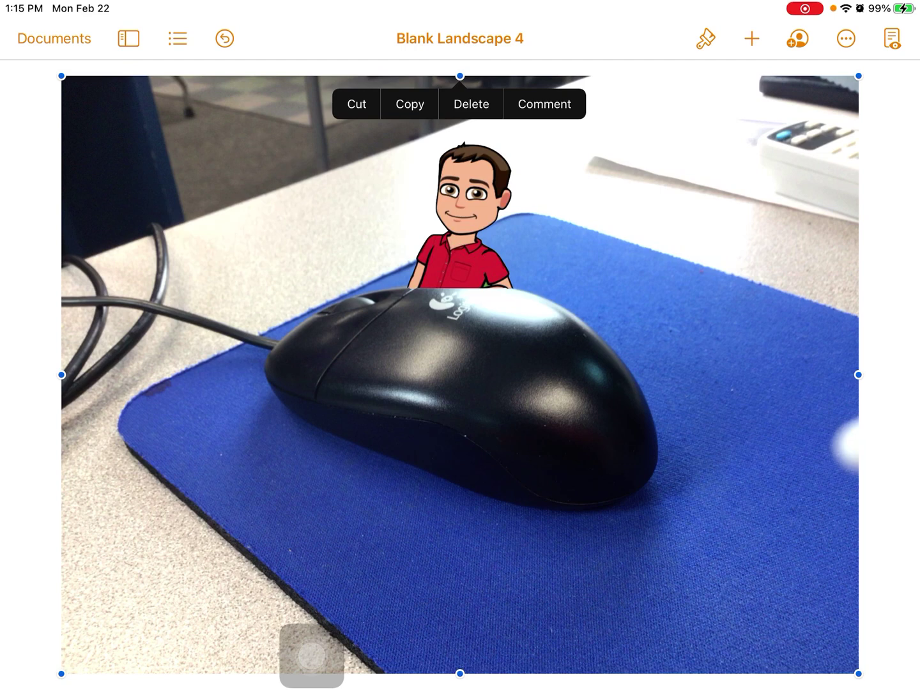
key(Escape)
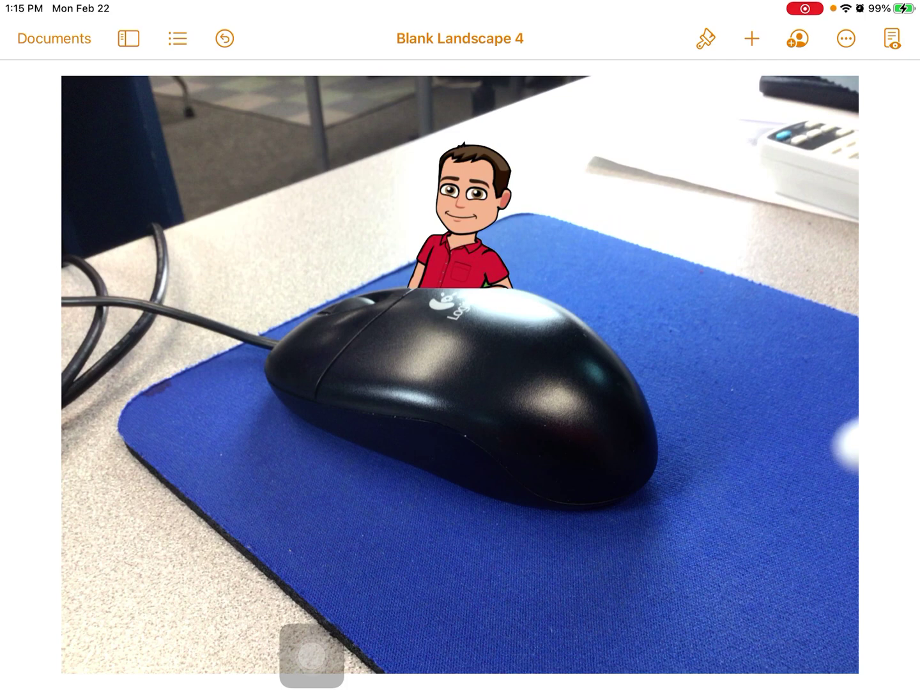
Export Blank Landscape 4 as a 1.2 MB PDF and bring up its sharing destinations
click(846, 38)
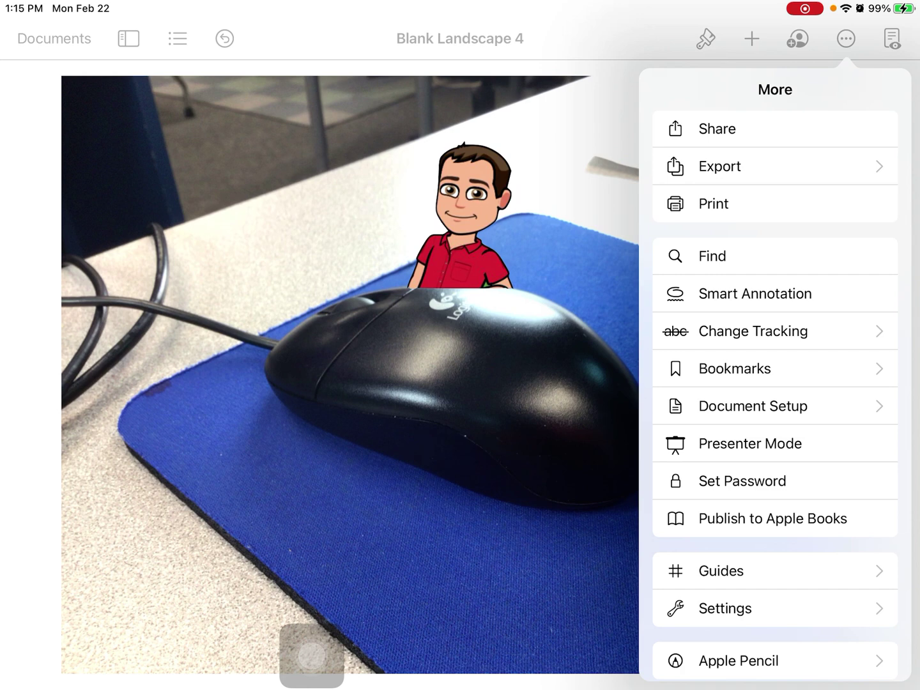
click(719, 166)
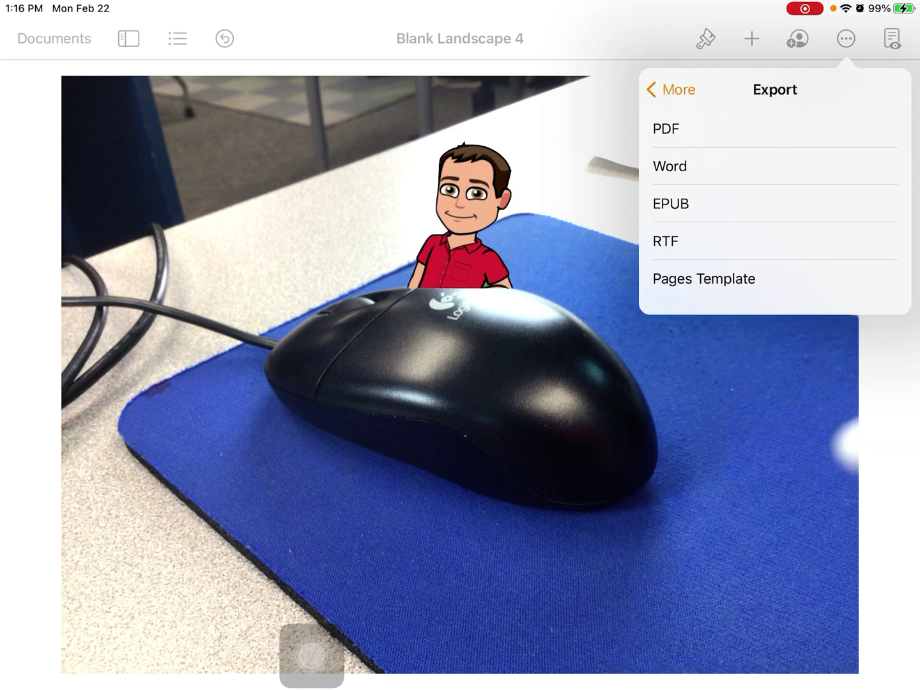
click(666, 129)
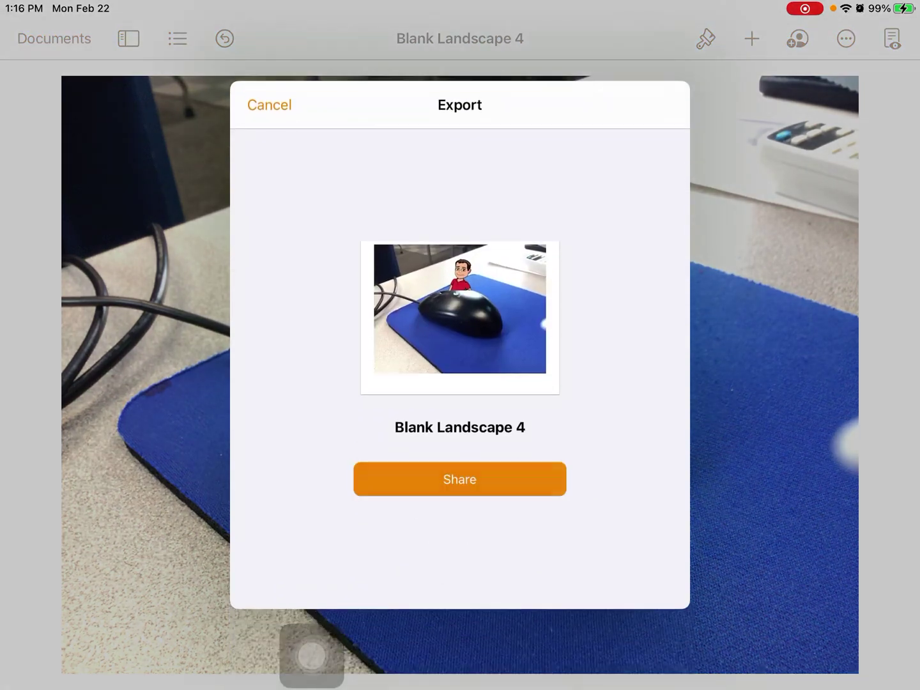
click(460, 479)
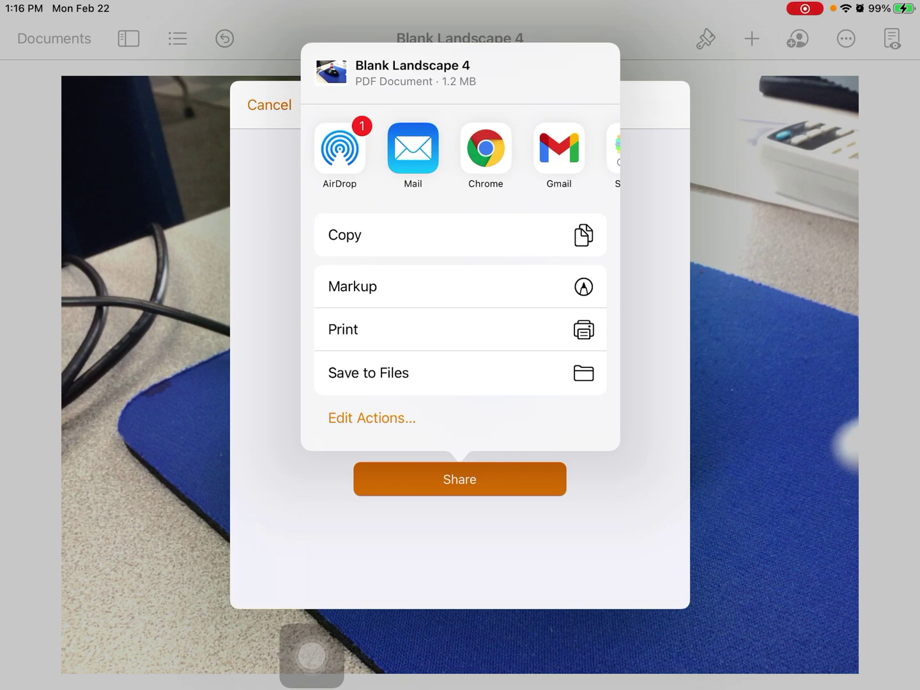
Save the PDF with Save to Files into the Pages folder under On My iPad
click(369, 373)
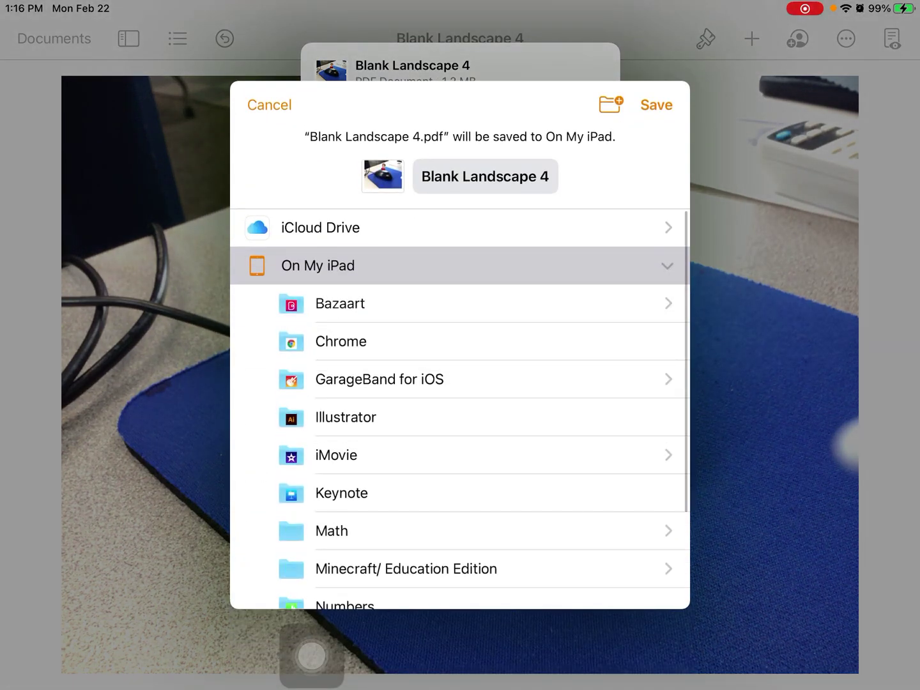
scroll(460, 408, down, 5)
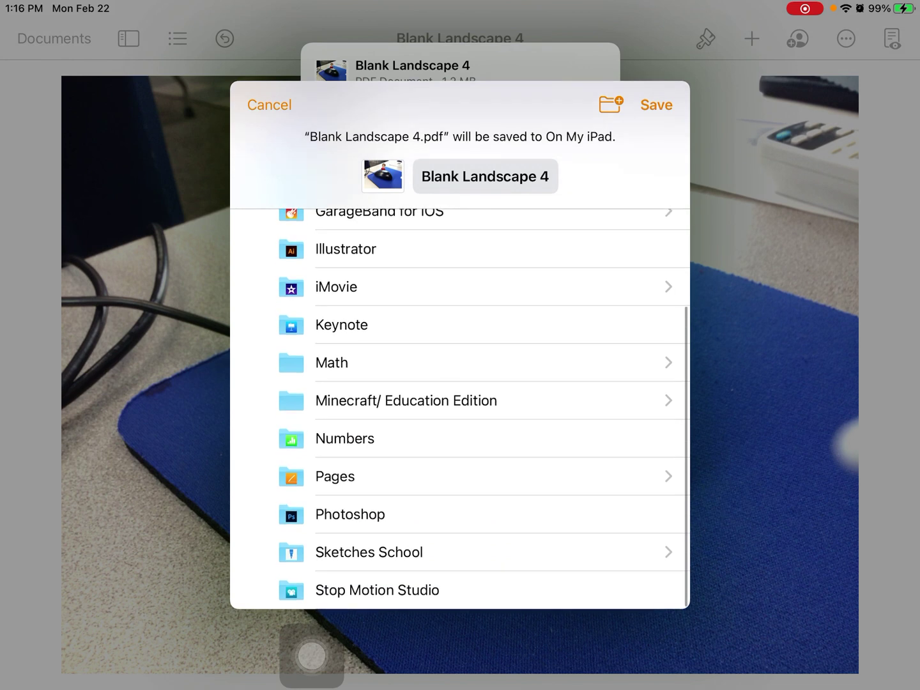
click(336, 476)
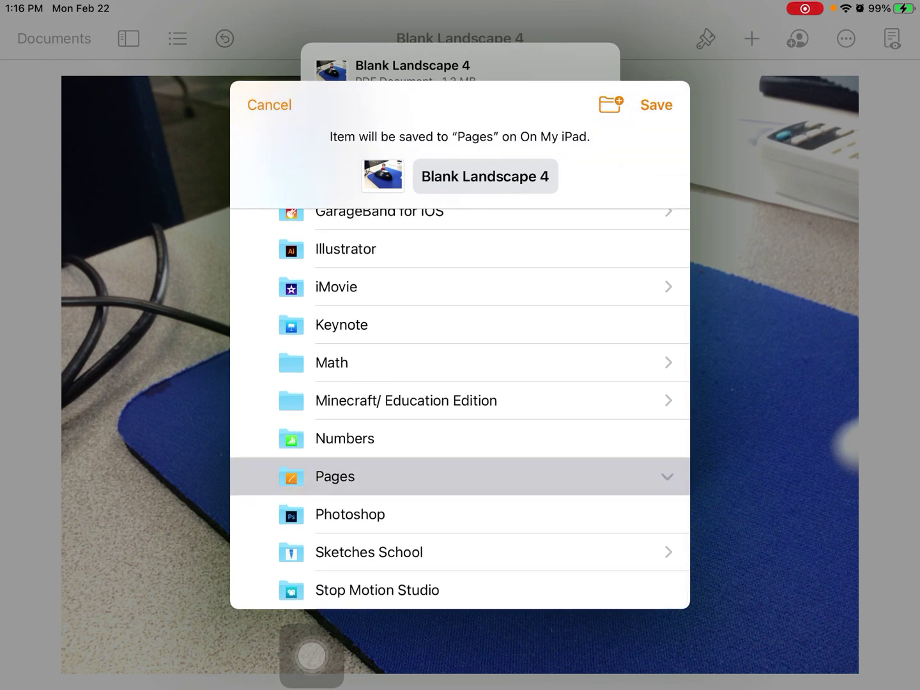
click(656, 105)
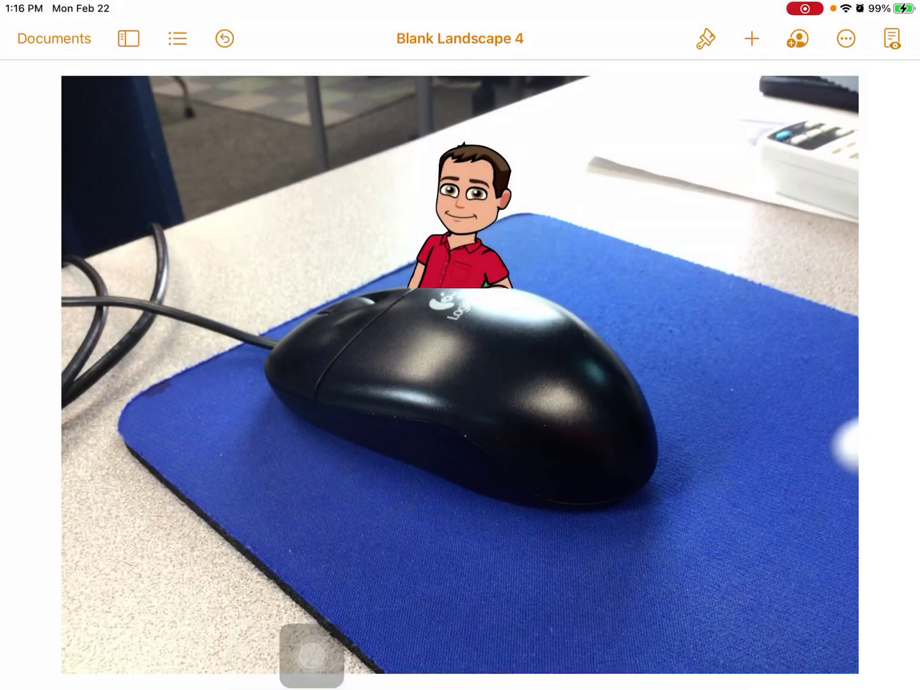